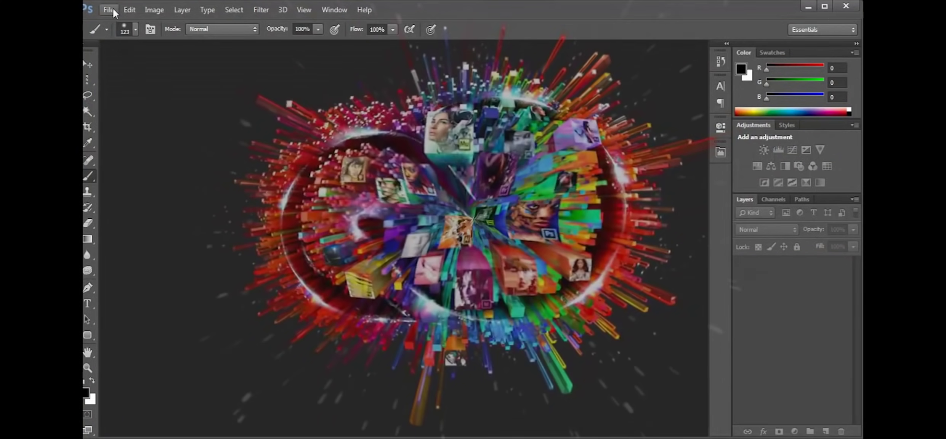
- Open the image Free-Download-Orange-Nature-Summer-Trees-Wallpaper from the desktop
left_click(113, 9)
left_click(117, 35)
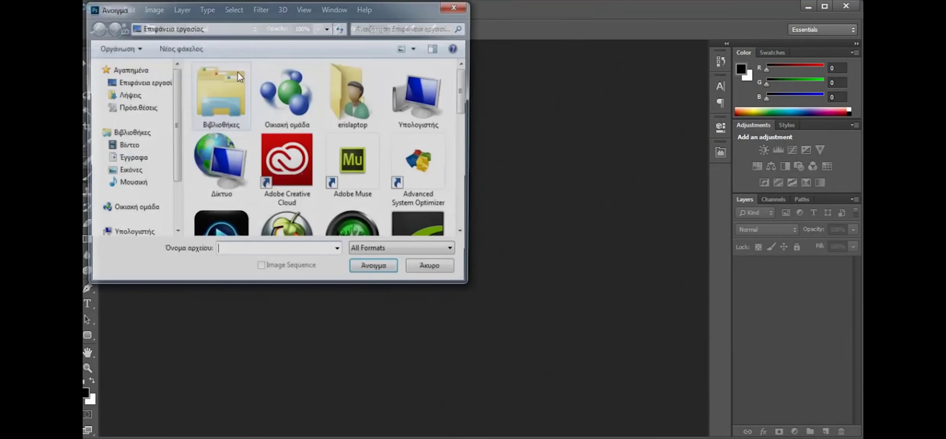
left_click_drag(467, 81, 463, 204)
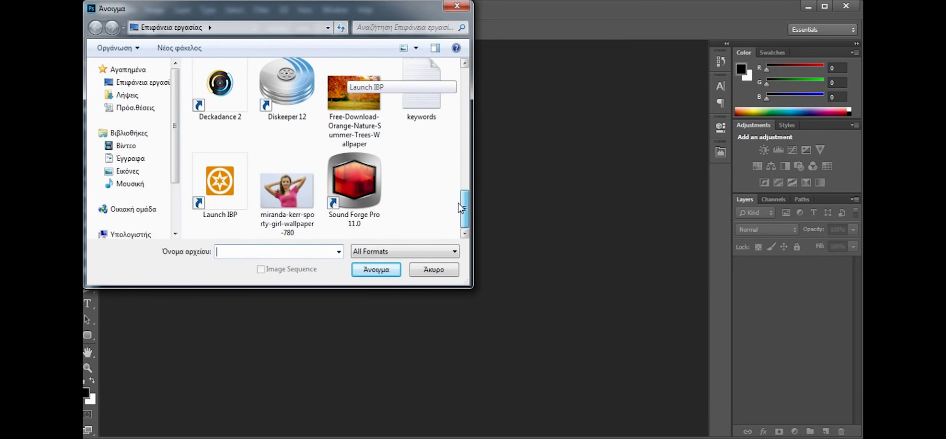
left_click(354, 114)
left_click(376, 269)
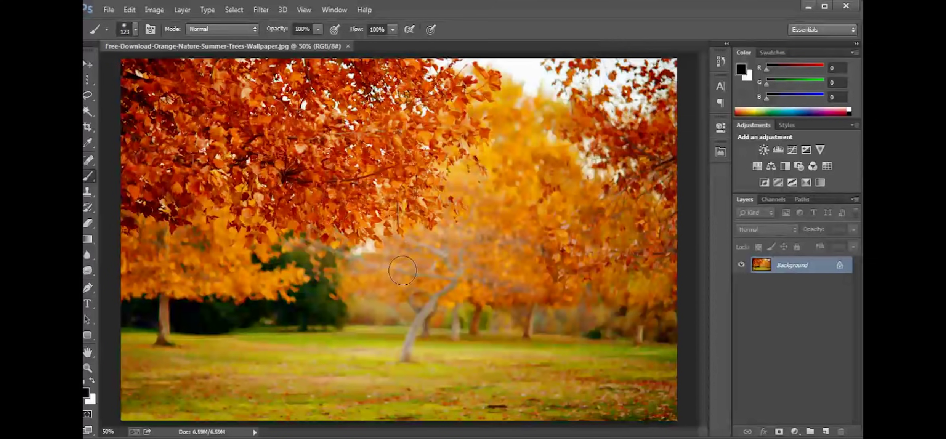
- Open the photo miranda-kerr-sporty-girl-wallpaper-780 as a separate document to view it, and close it again
left_click(107, 10)
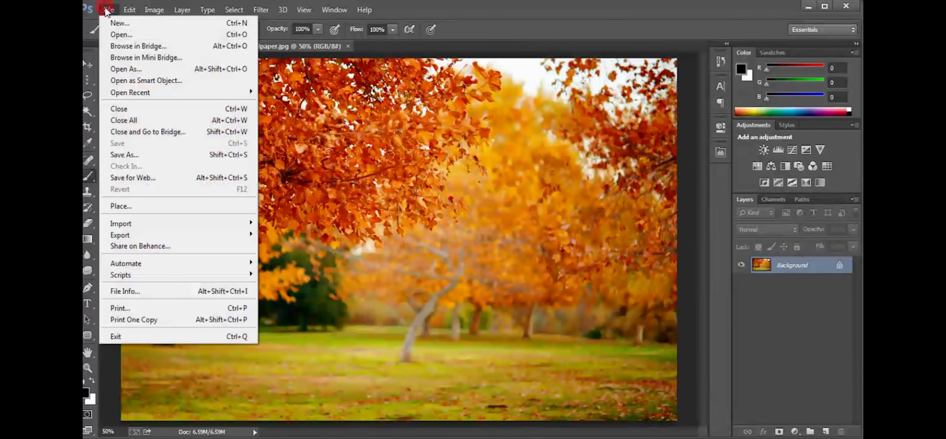
left_click(122, 33)
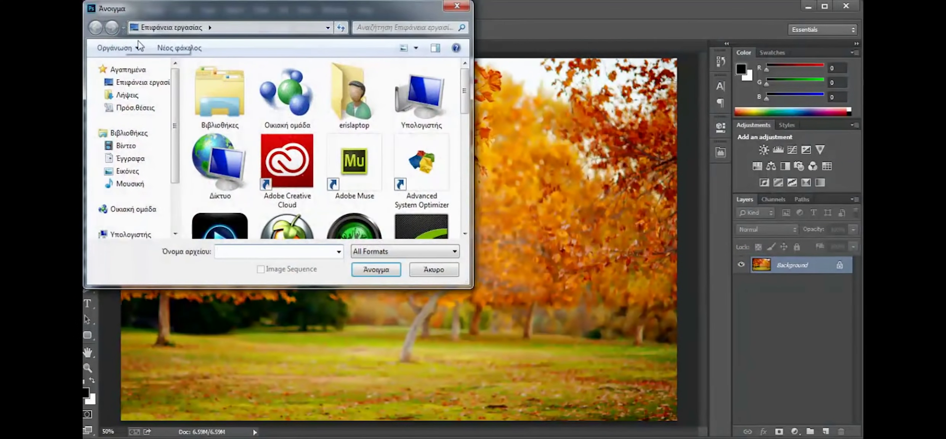
left_click_drag(462, 75, 461, 201)
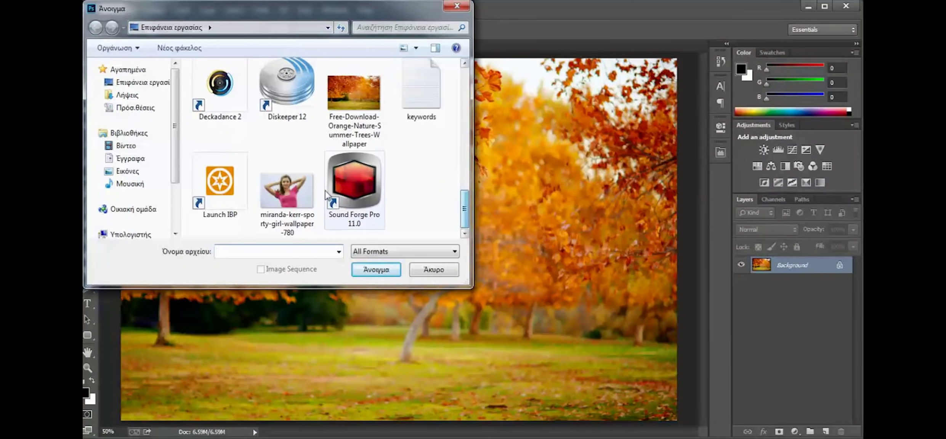
left_click(297, 198)
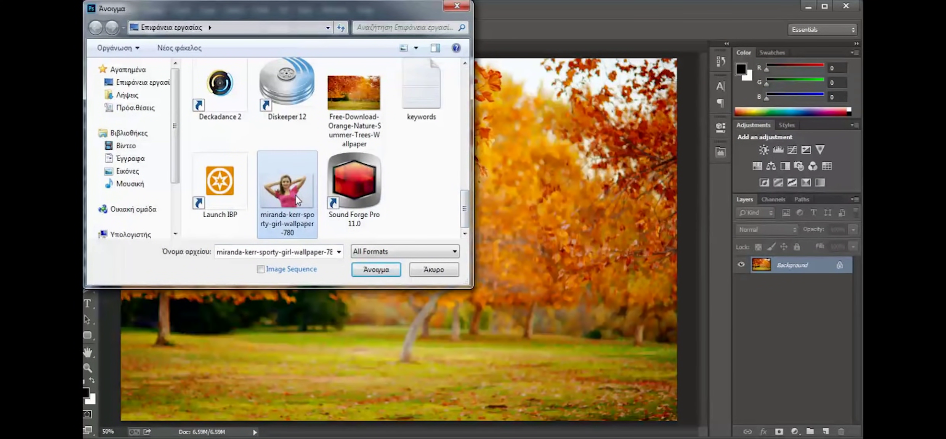
left_click(372, 271)
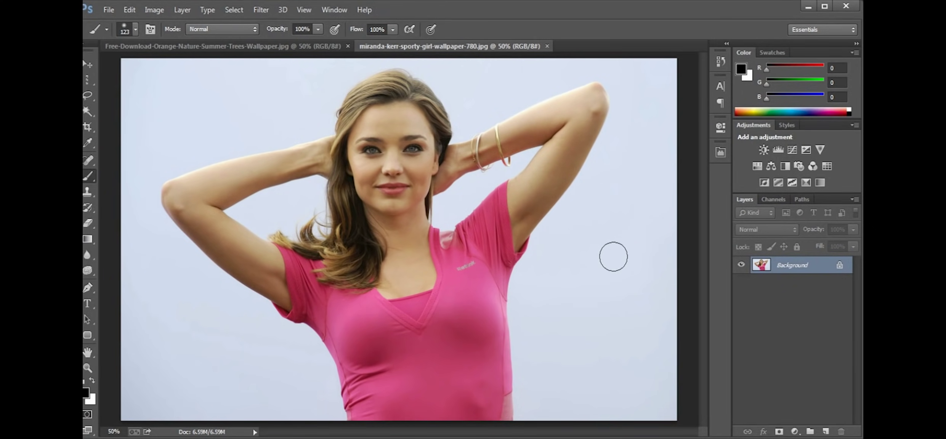
left_click(546, 46)
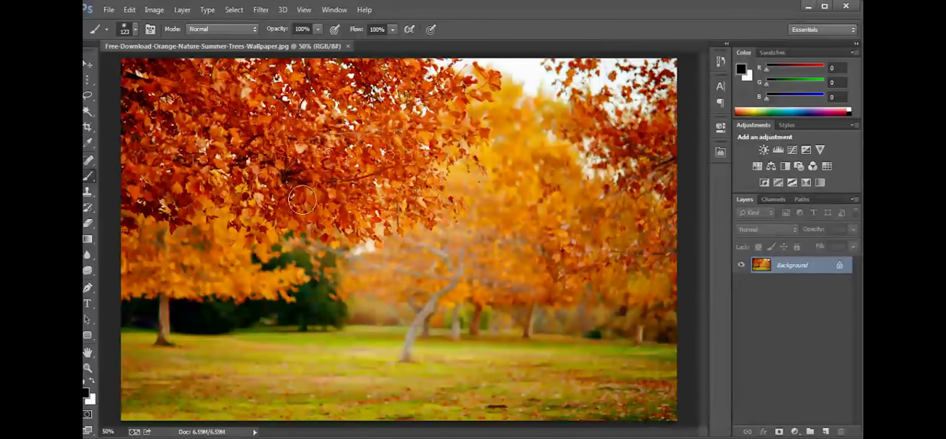
- Place miranda-kerr-sporty-girl-wallpaper-780 as a full-size layer over the autumn trees image and commit the placement
left_click(119, 9)
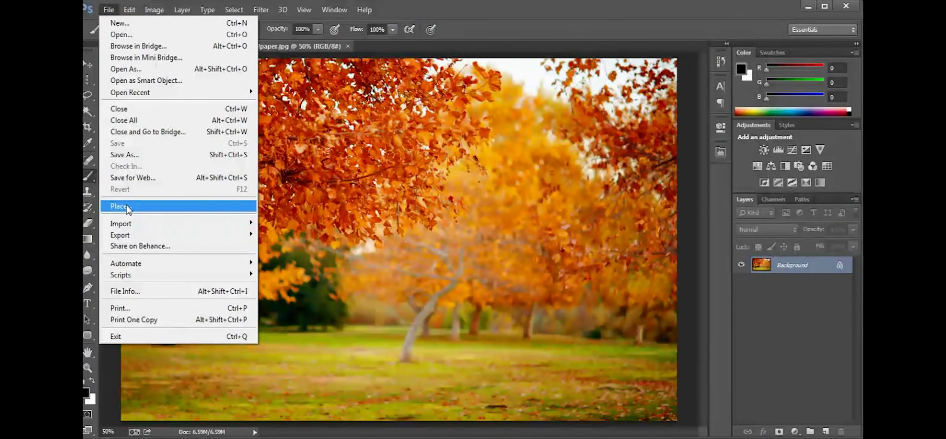
left_click(118, 206)
left_click_drag(465, 114, 466, 224)
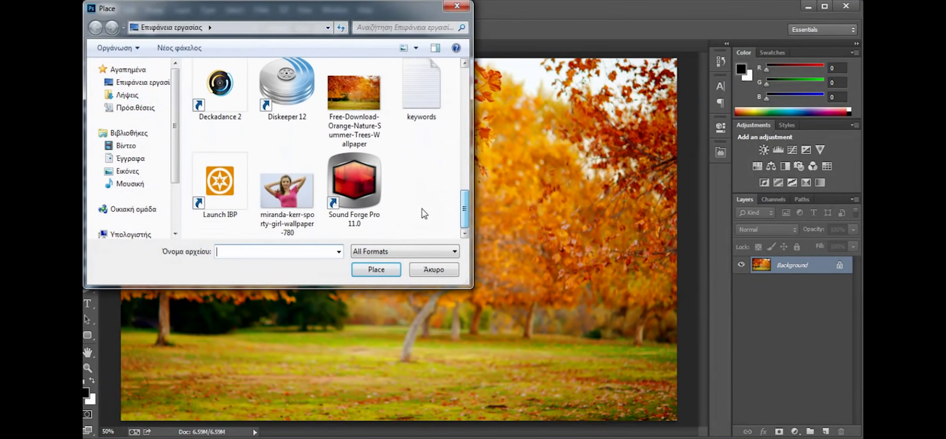
left_click(292, 204)
left_click(384, 271)
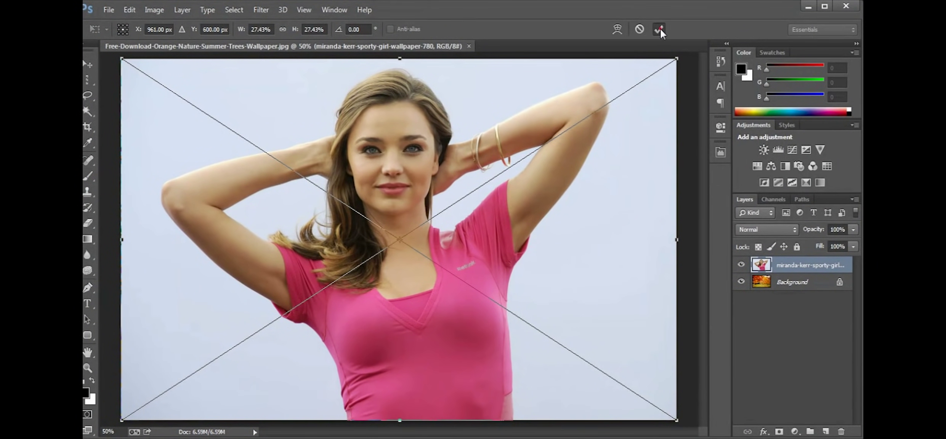
left_click(659, 29)
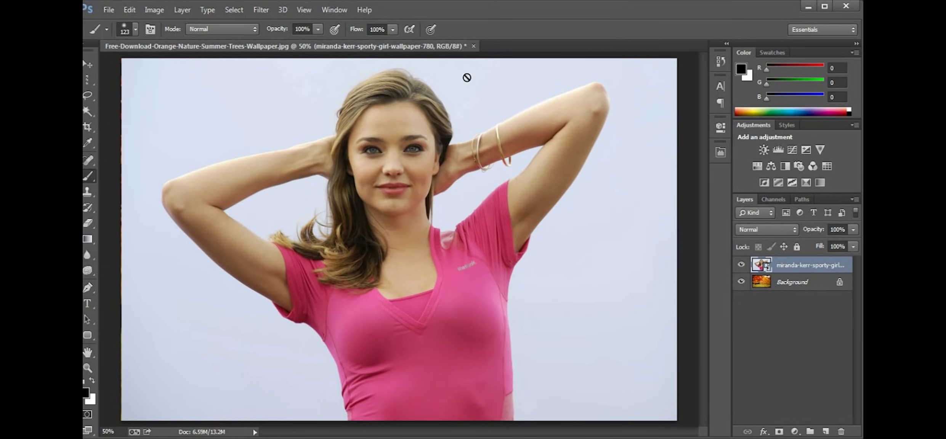
- Select the pale backdrop around the woman with the Magic Wand tool
left_click(91, 114)
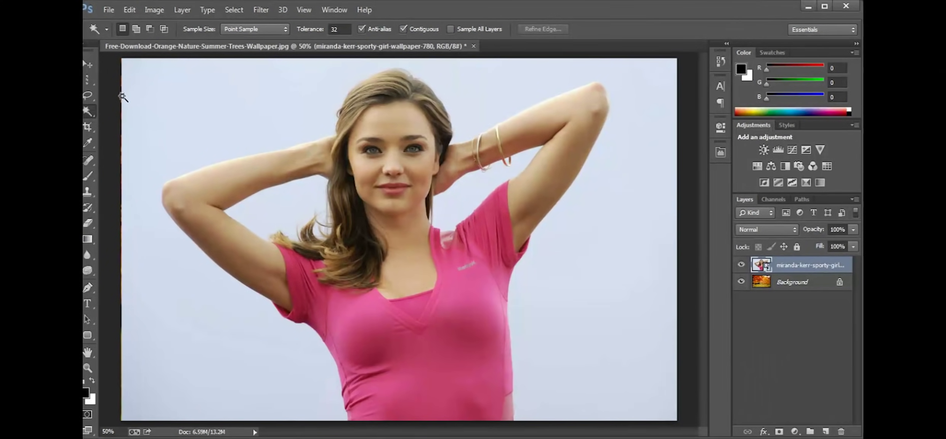
right_click(92, 110)
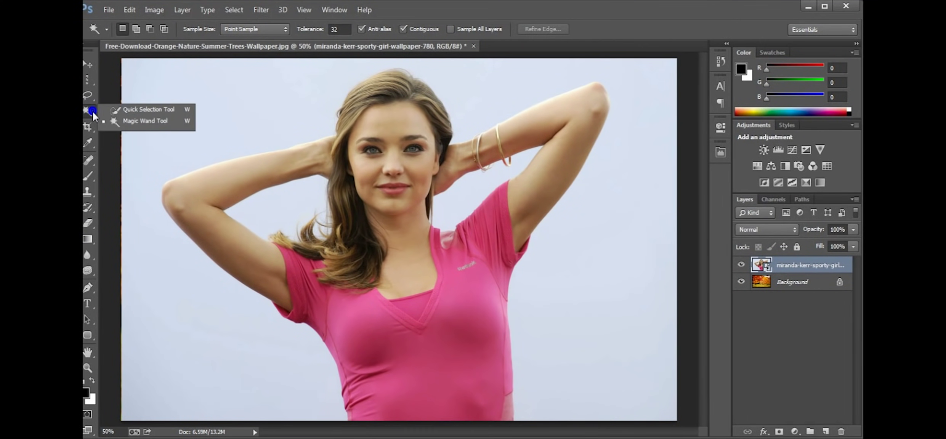
left_click(128, 121)
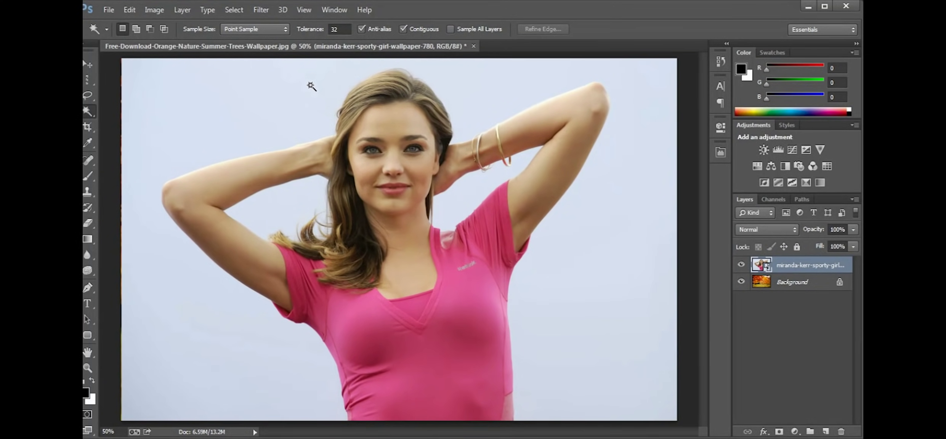
left_click(290, 83)
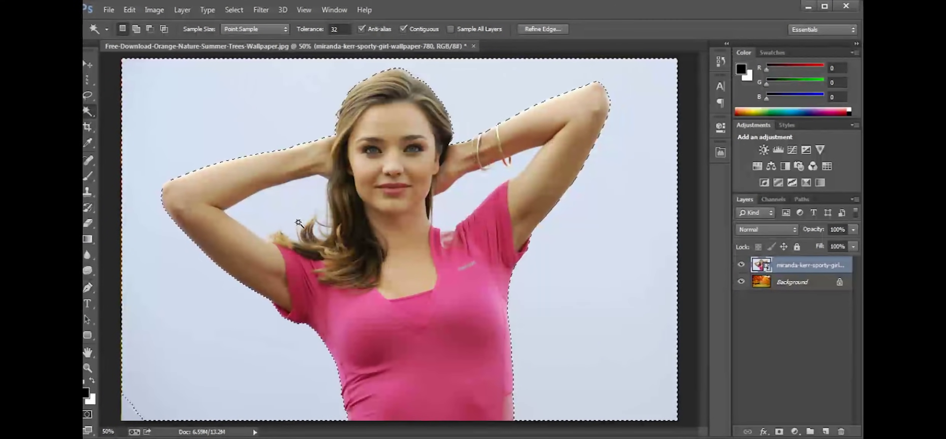
- Add the backdrop enclosed by the arm beside the loose hair, including the small gap between the strands, to the selection
scroll(298, 222, "up", 2)
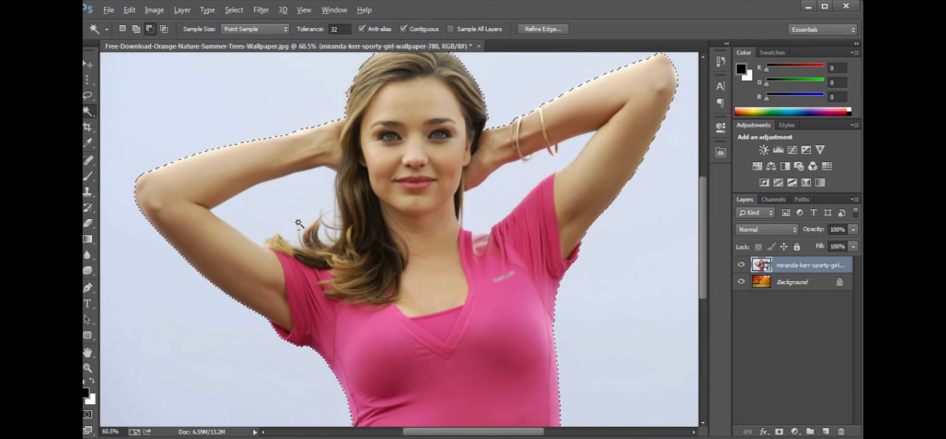
scroll(299, 223, "up", 2)
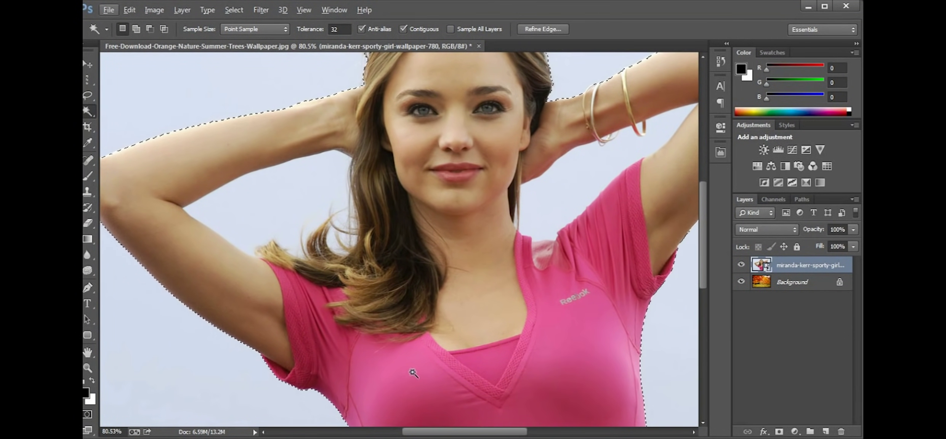
left_click_drag(454, 435, 469, 435)
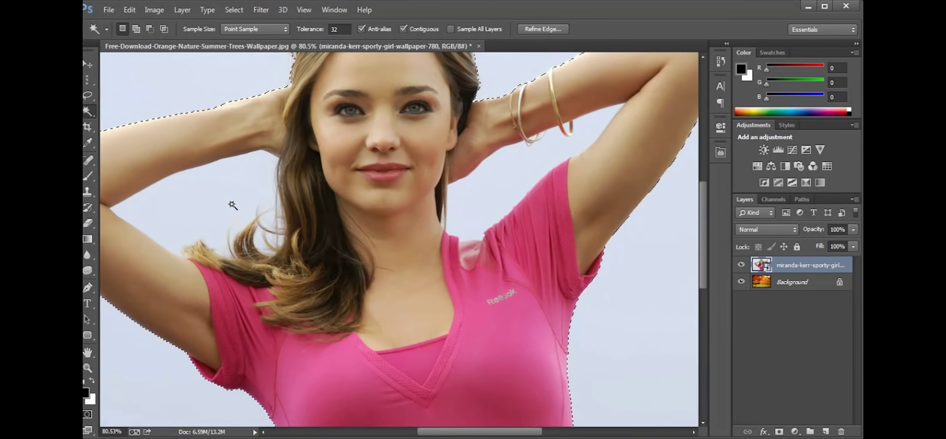
key("shift")
key("shift")
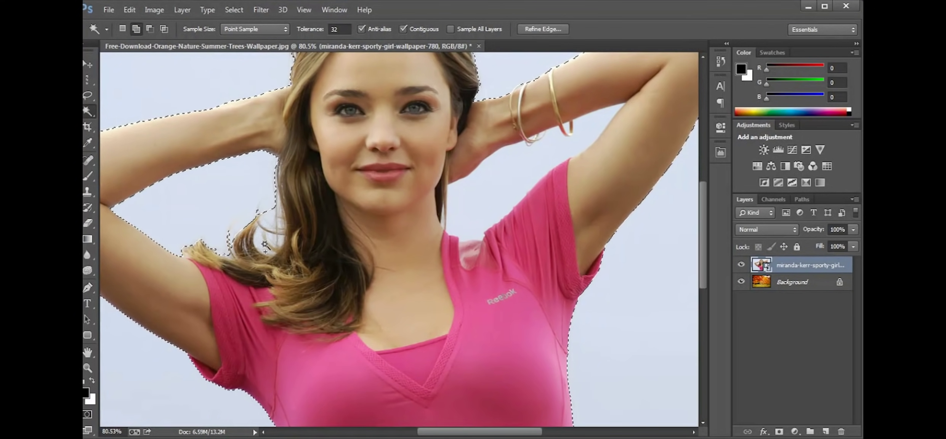
left_click(262, 243, "shift")
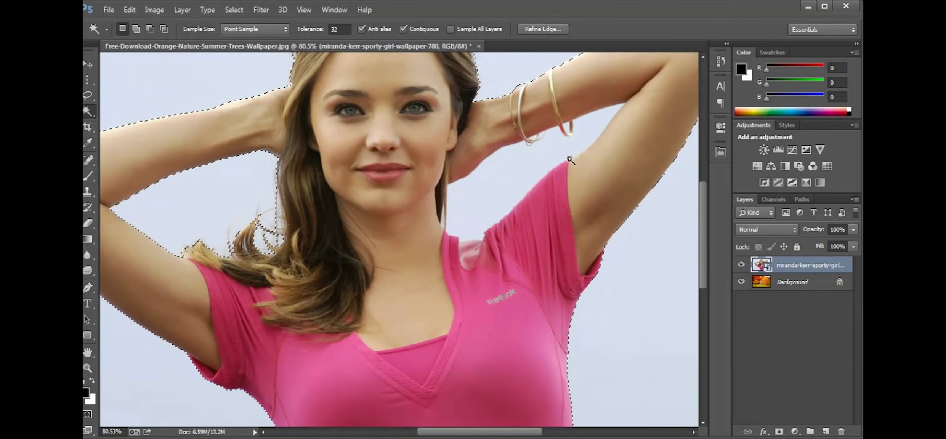
- Add the backdrop enclosed by the arm with the bracelets, including the gaps inside the bracelets, to the selection
left_click(554, 154, "shift")
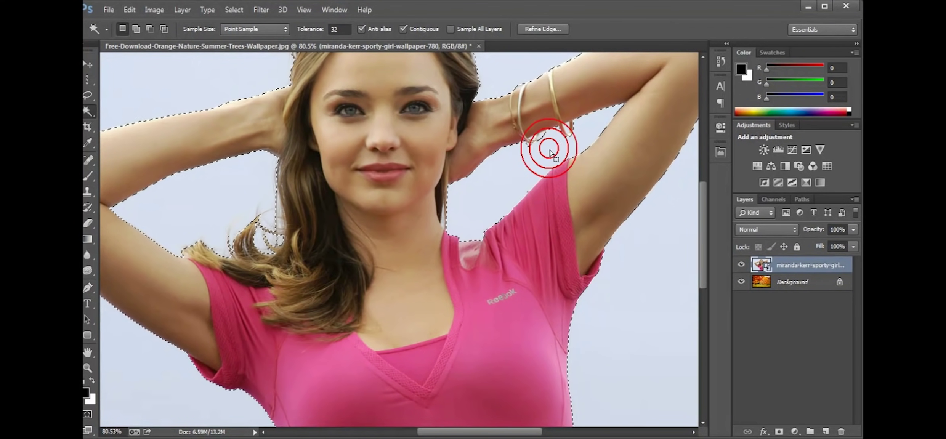
left_click(568, 126, "shift")
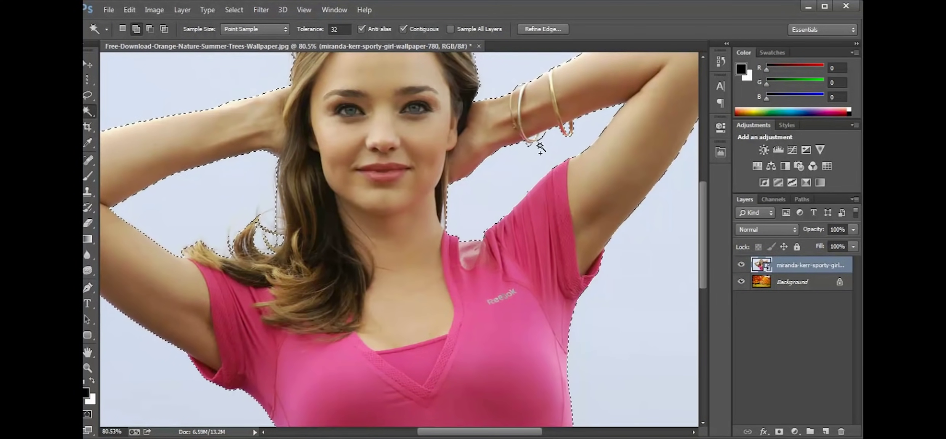
left_click(534, 137, "shift")
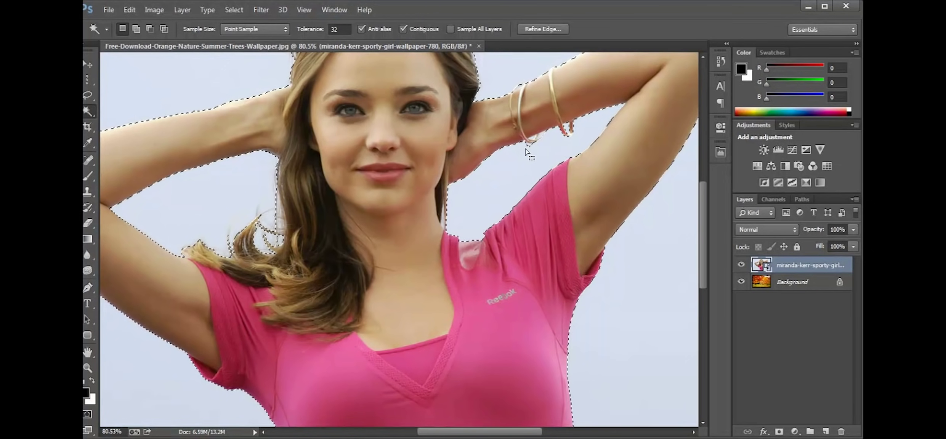
- Add the missed lower-left corner of the photo's backdrop to the selection with the Quick Selection tool
scroll(517, 176, "down", 2)
scroll(517, 175, "down", 1)
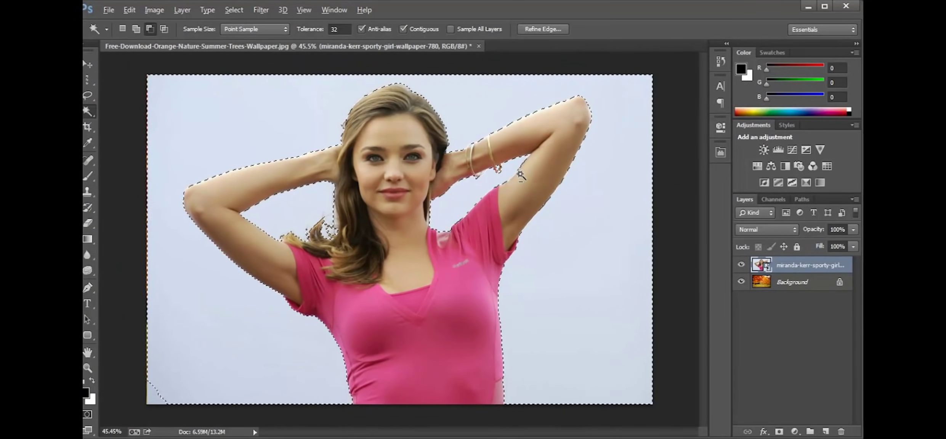
scroll(520, 175, "down", 1)
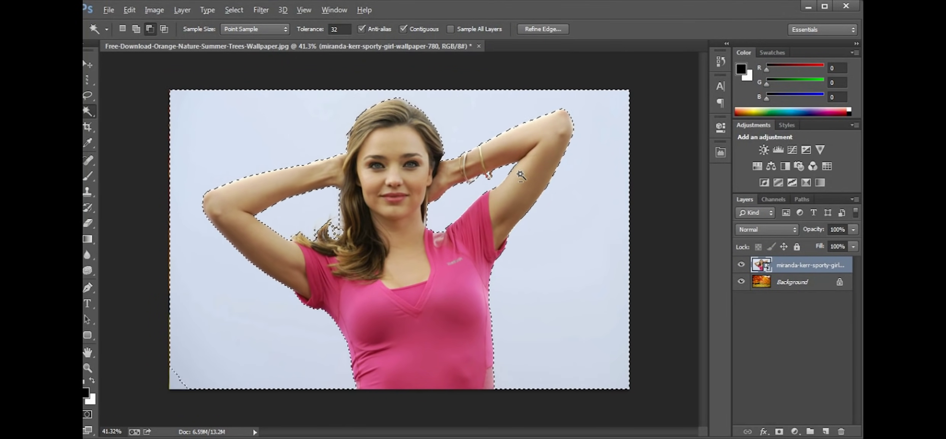
key("alt")
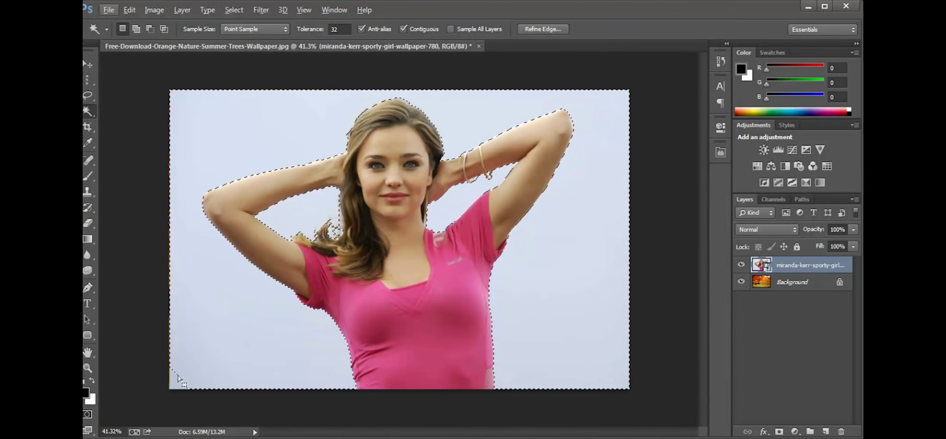
scroll(177, 389, "up", 1)
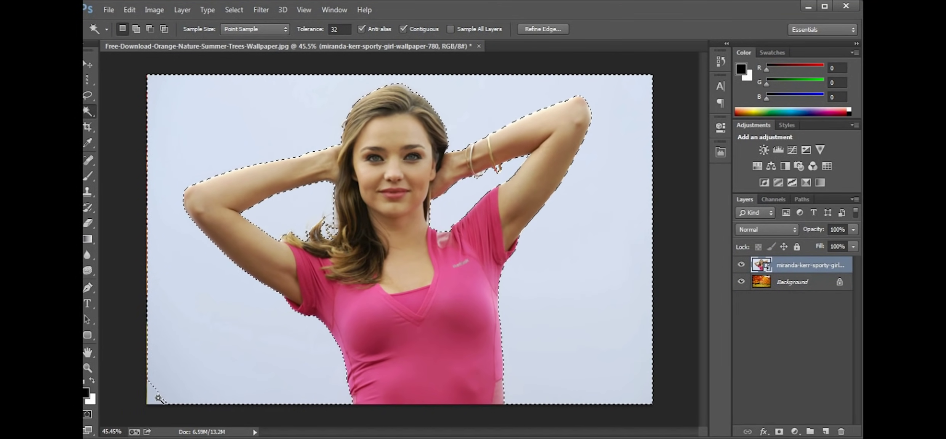
right_click(88, 111)
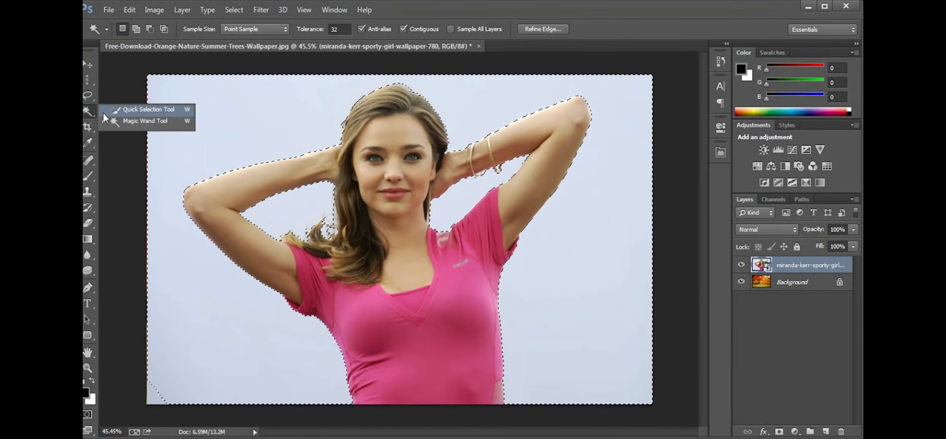
left_click(130, 121)
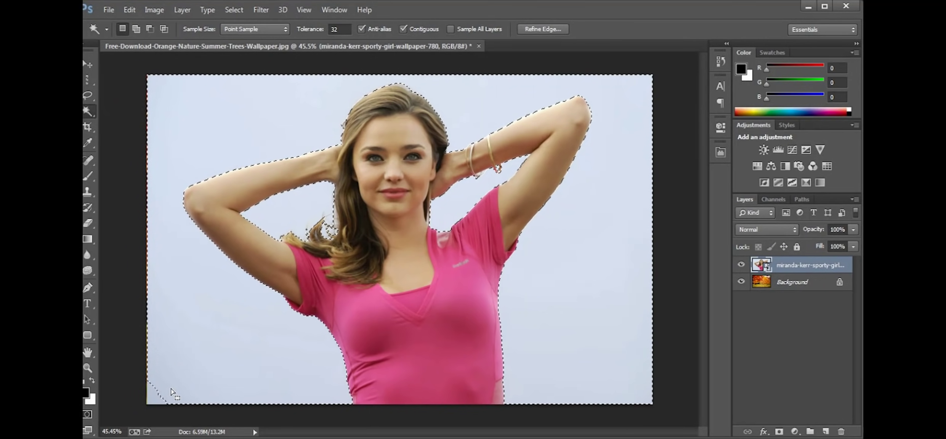
right_click(88, 111)
left_click(112, 111)
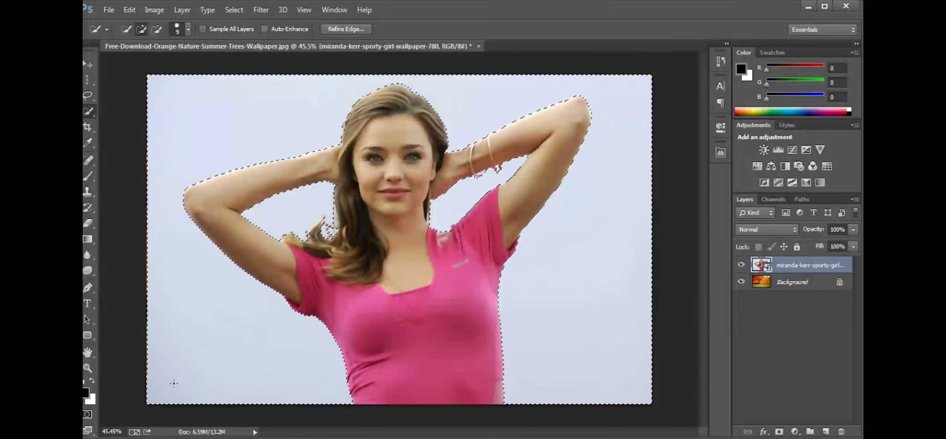
key("alt")
left_click(341, 216, "alt")
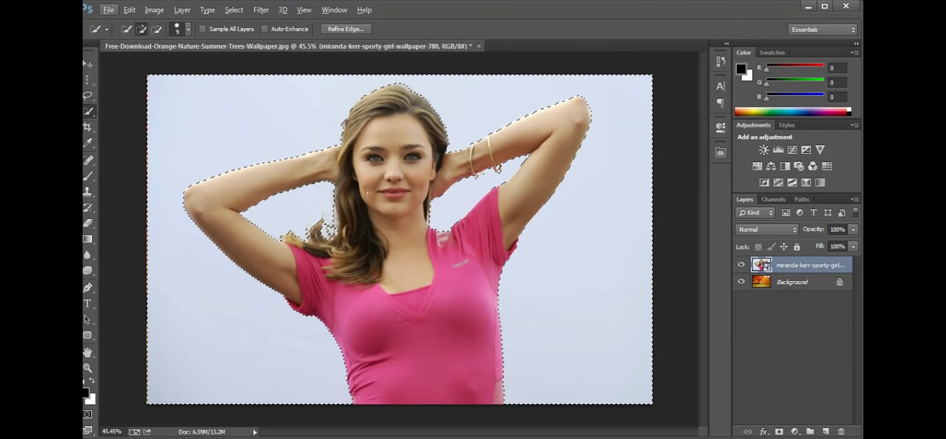
- Duplicate the Background layer and hide the original Background layer
left_click_drag(813, 287, 825, 430)
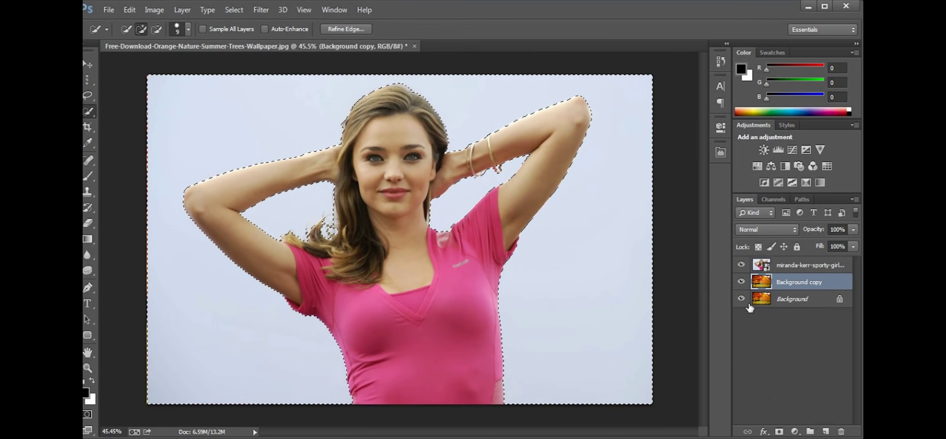
left_click(741, 300)
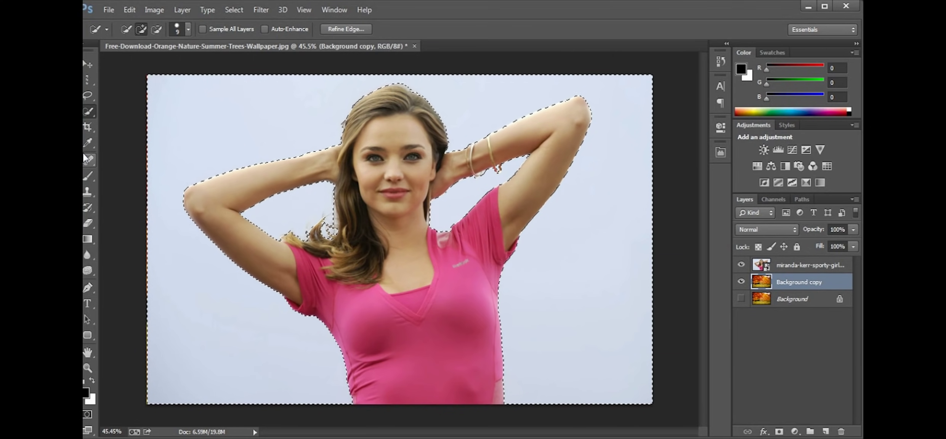
- Invert the backdrop selection so that the woman is selected instead
left_click(91, 176)
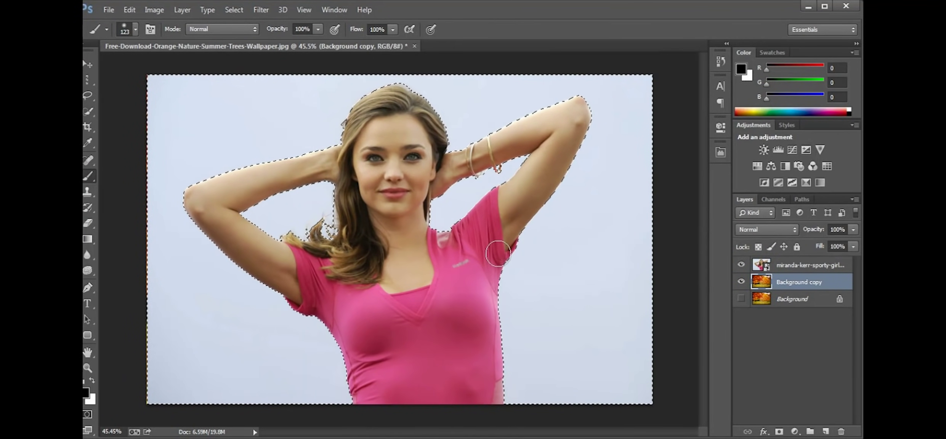
left_click(244, 12)
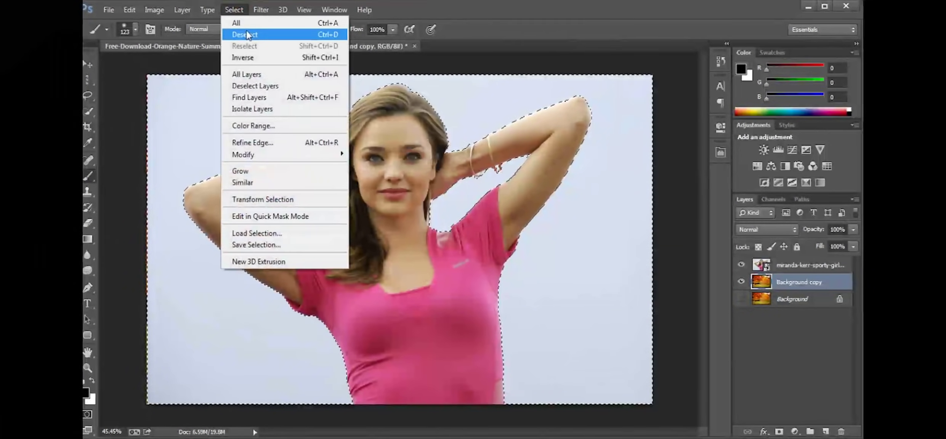
left_click(248, 58)
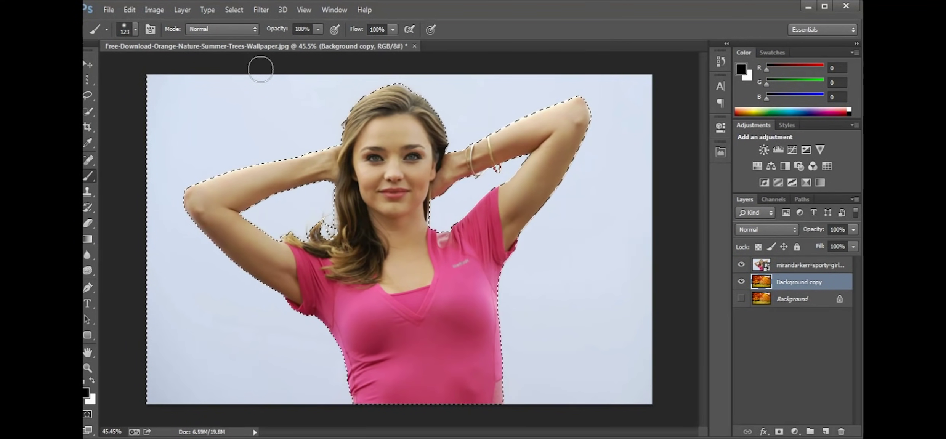
- Smooth the woman's selection with a sample radius of 1 pixel
left_click(229, 11)
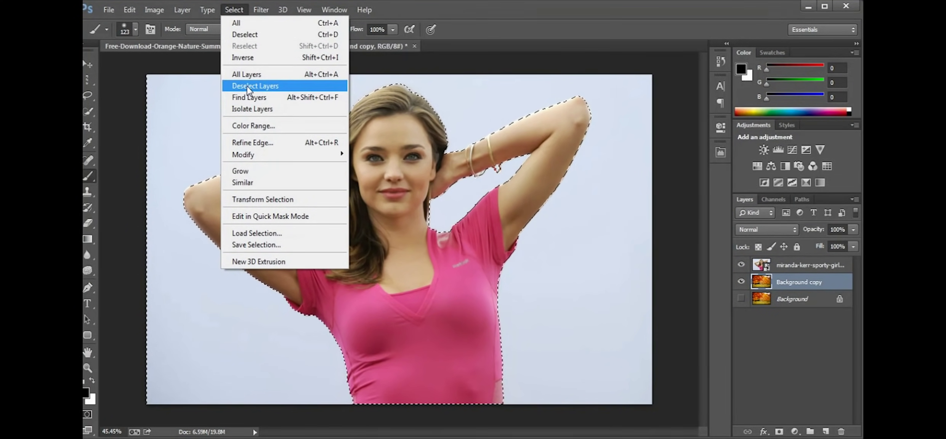
mouse_move(258, 158)
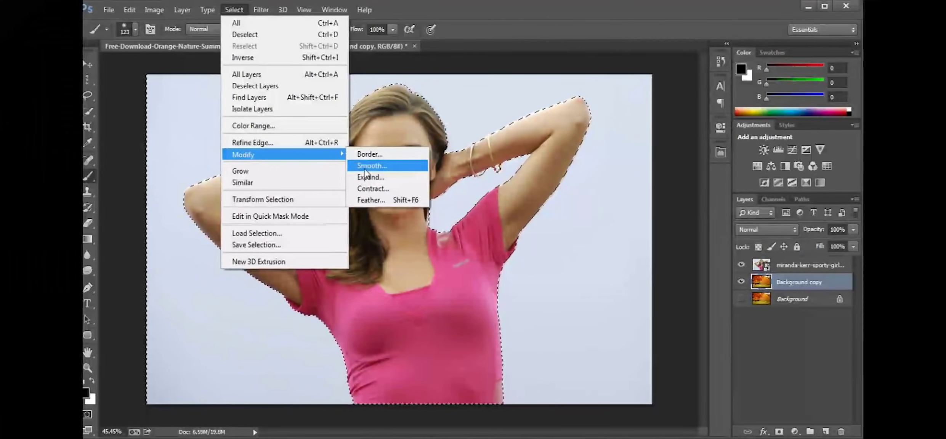
left_click(364, 169)
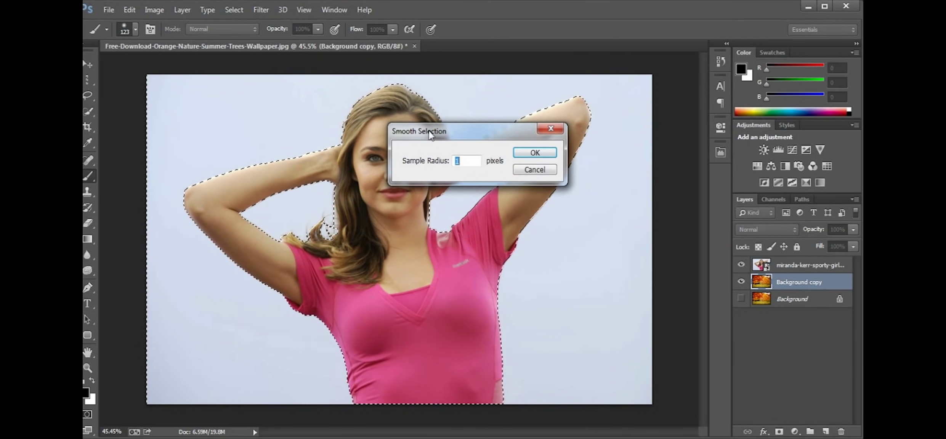
left_click_drag(477, 129, 263, 96)
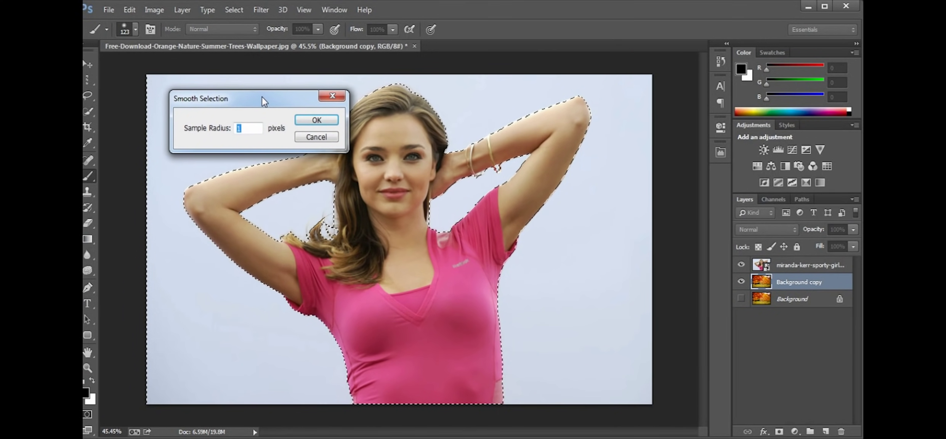
left_click(319, 120)
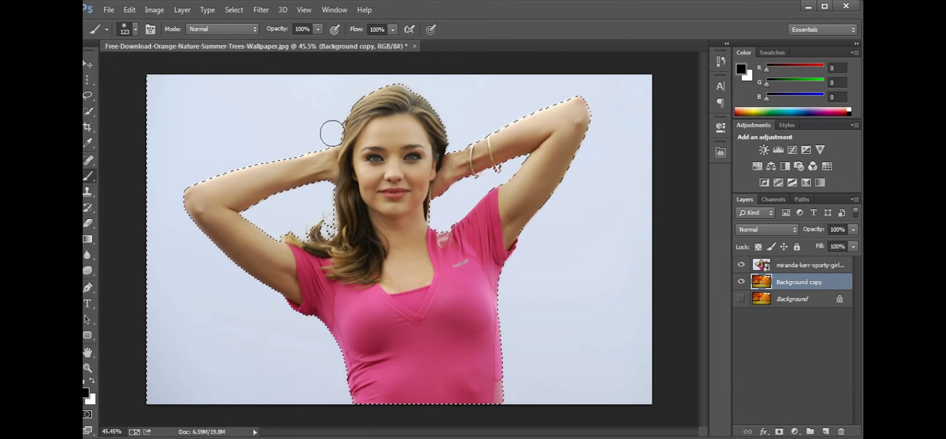
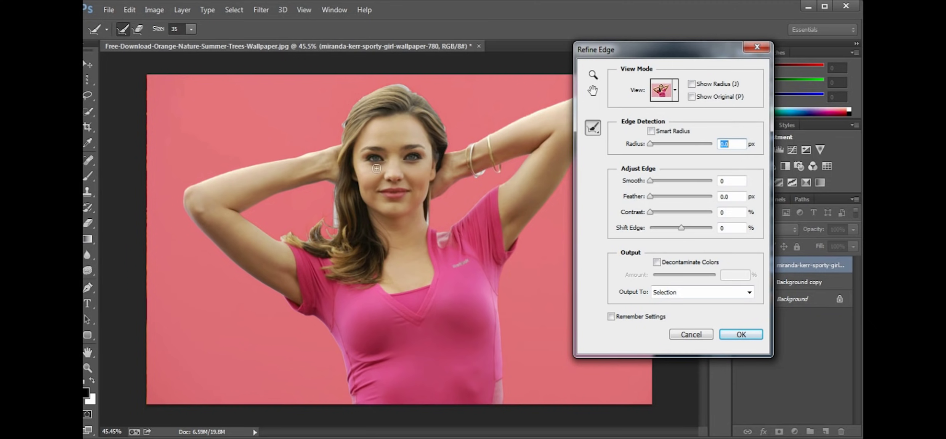
- In Refine Edge, enable Smart Radius, set the radius to 3.5 px and turn on Decontaminate Colors
scroll(227, 326, "up", 1)
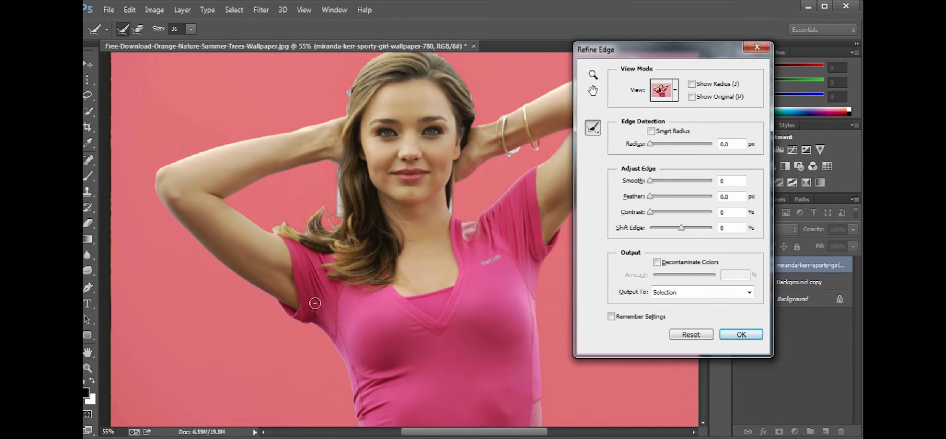
scroll(525, 302, "down", 2)
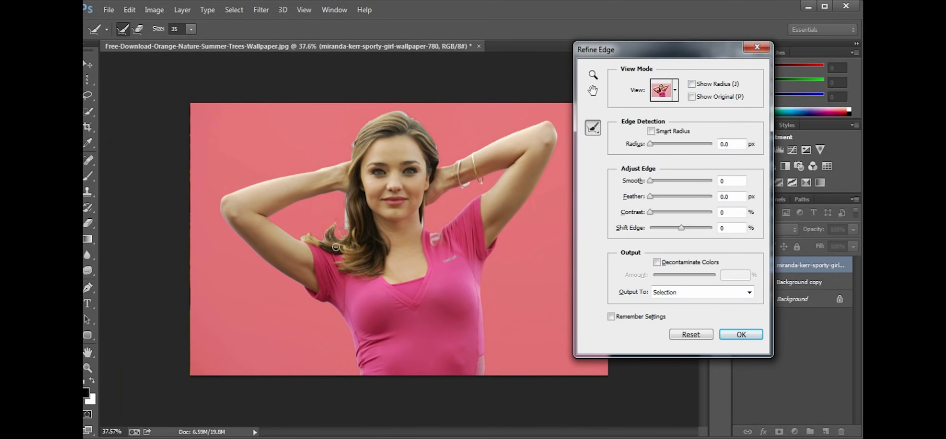
scroll(425, 190, "up", 4)
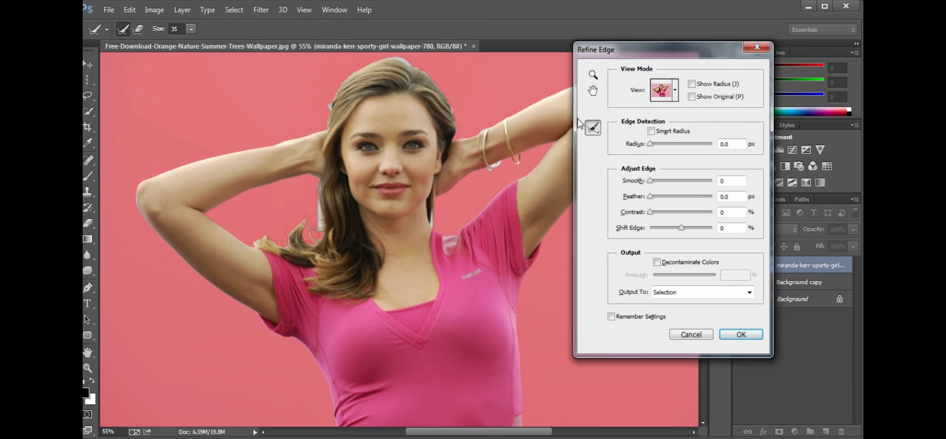
left_click_drag(671, 48, 763, 55)
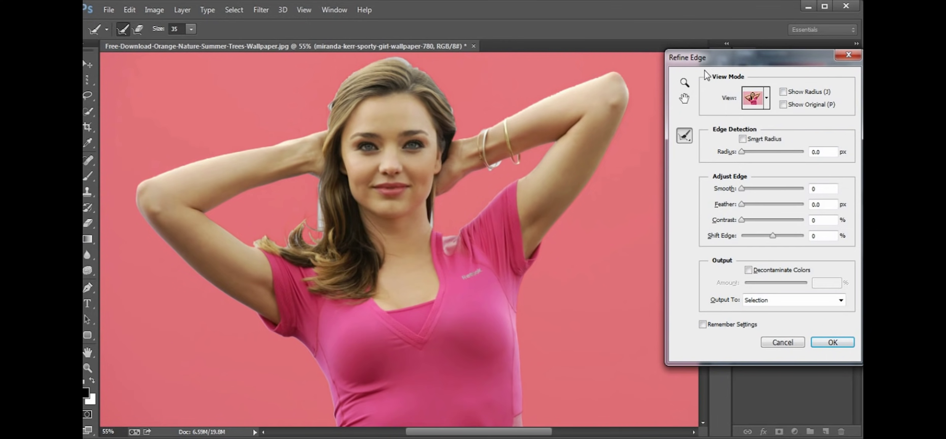
left_click_drag(736, 63, 724, 59)
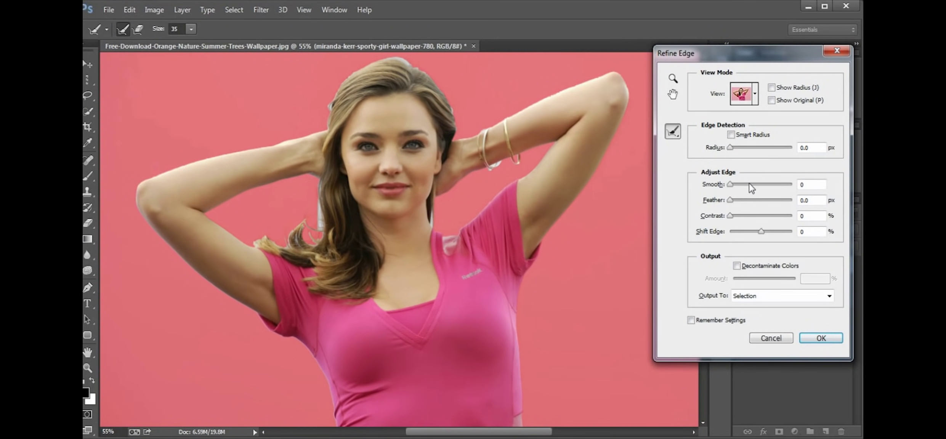
left_click(730, 136)
mouse_move(730, 153)
left_mouse_down()
mouse_move(750, 153)
mouse_move(743, 155)
left_mouse_up()
left_click(737, 267)
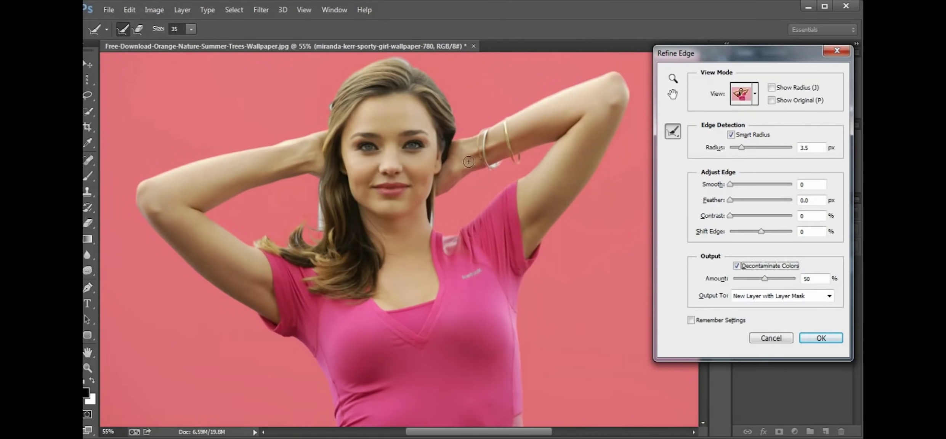
- Brush the Refine Radius tool along the hair outline, the loose strands and the backdrop remnants beside the neck and arms
left_click(670, 131)
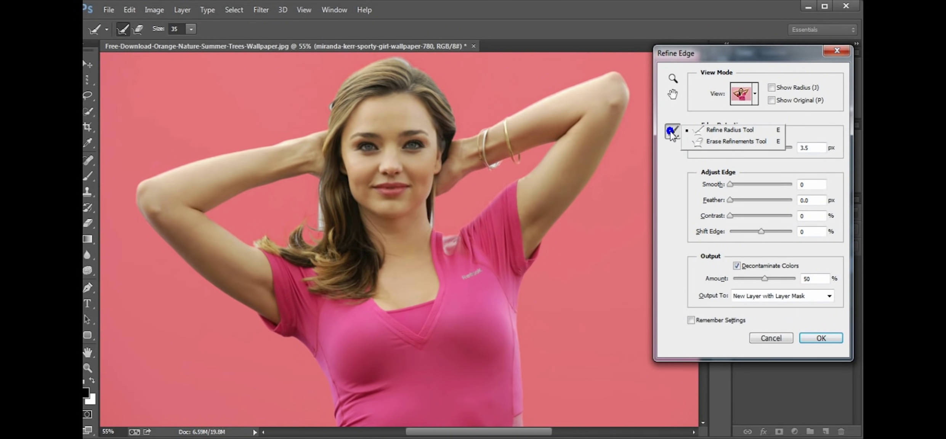
left_click(716, 132)
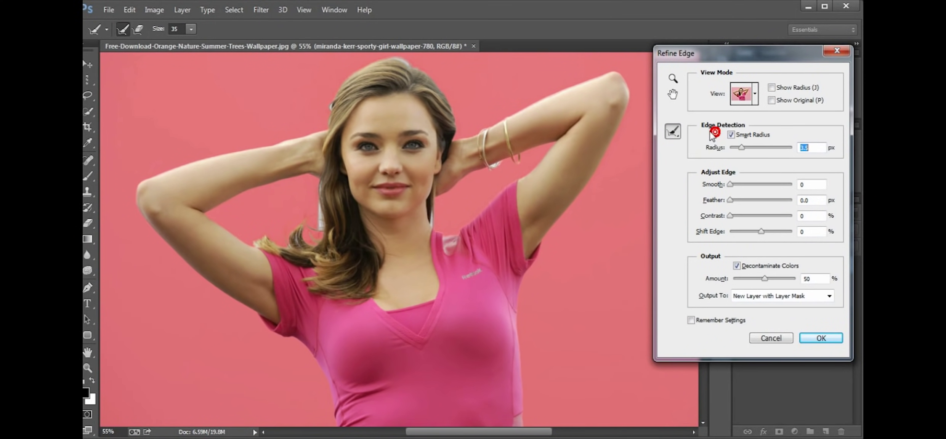
left_click_drag(417, 69, 377, 66)
mouse_move(347, 88)
left_mouse_down()
mouse_move(330, 110)
mouse_move(328, 151)
left_mouse_up()
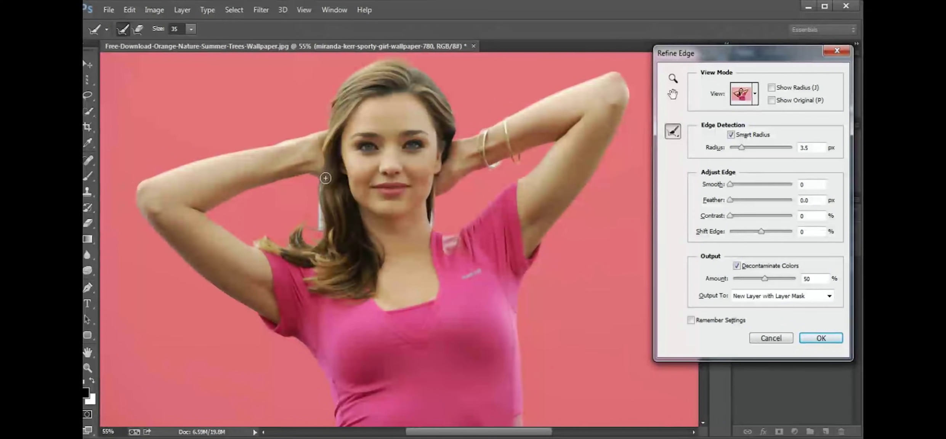
left_click_drag(464, 126, 424, 77)
left_click_drag(502, 167, 488, 193)
mouse_move(437, 211)
left_mouse_down()
mouse_move(439, 225)
mouse_move(457, 223)
left_mouse_up()
left_click_drag(324, 191, 330, 239)
mouse_move(255, 240)
left_mouse_down()
mouse_move(275, 245)
mouse_move(274, 260)
mouse_move(271, 267)
left_mouse_up()
left_click(330, 129)
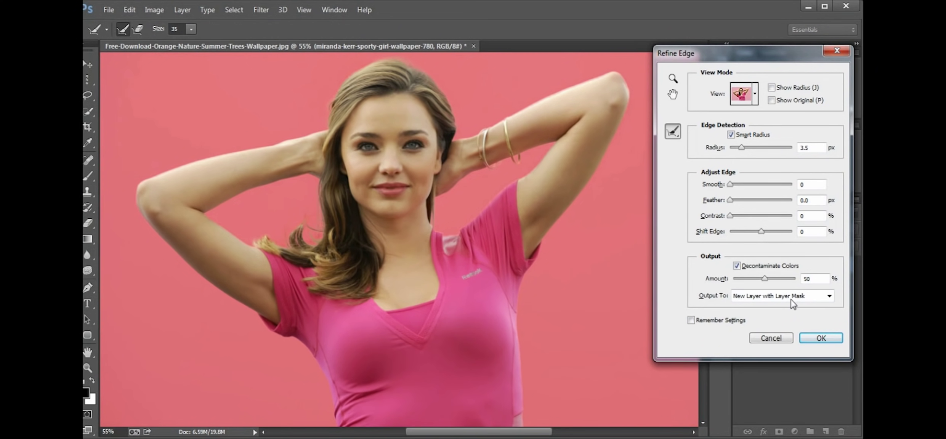
- Output the refined selection to a new layer with a layer mask and apply the edge refinement
left_click(809, 296)
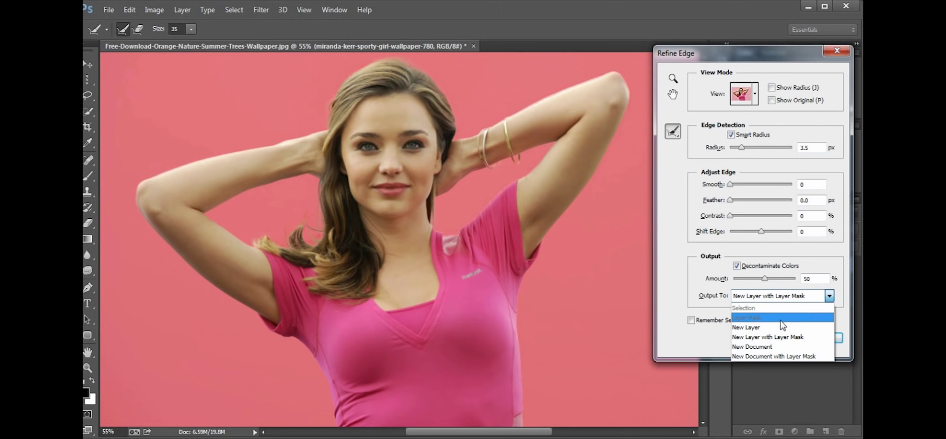
left_click(764, 338)
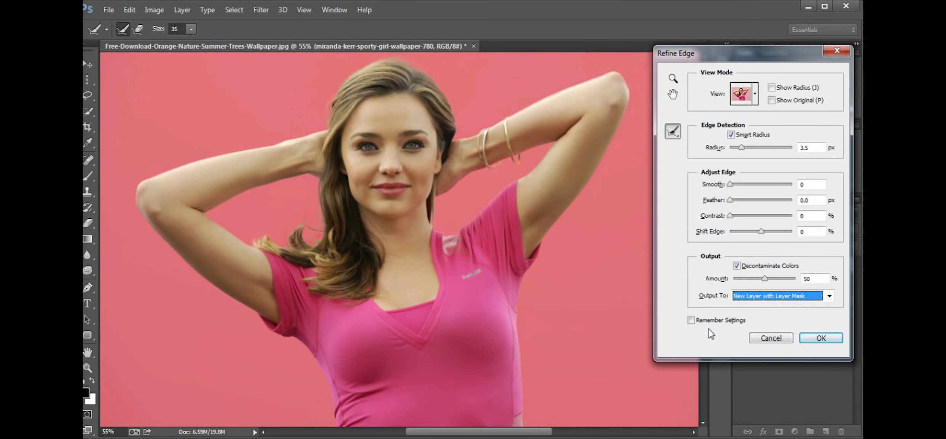
left_click(820, 339)
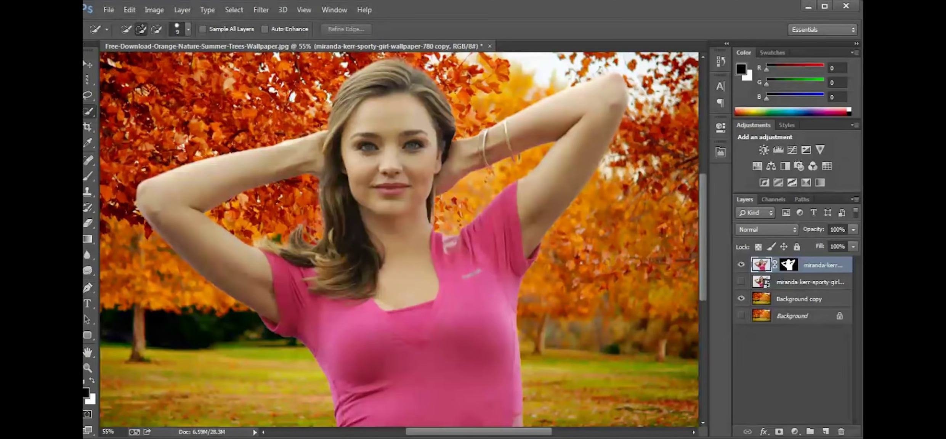
scroll(503, 260, "down", 1)
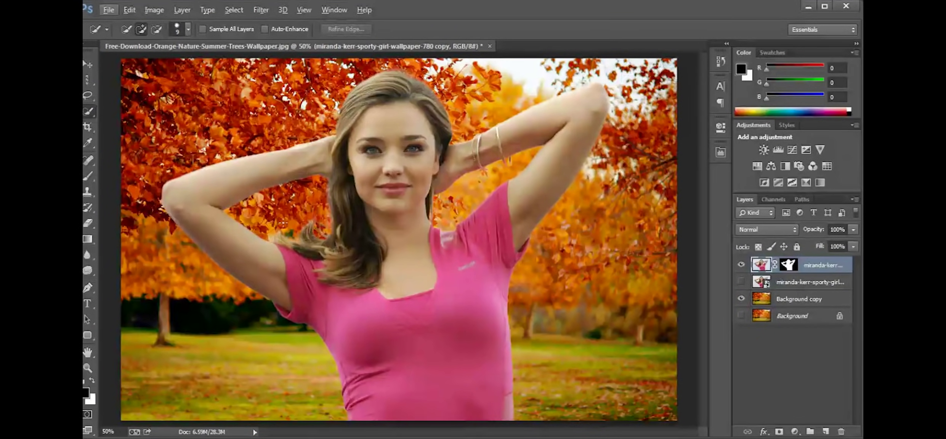
- Check the masked cut-out against the autumn trees by hiding its layer and showing it again
left_click(88, 177)
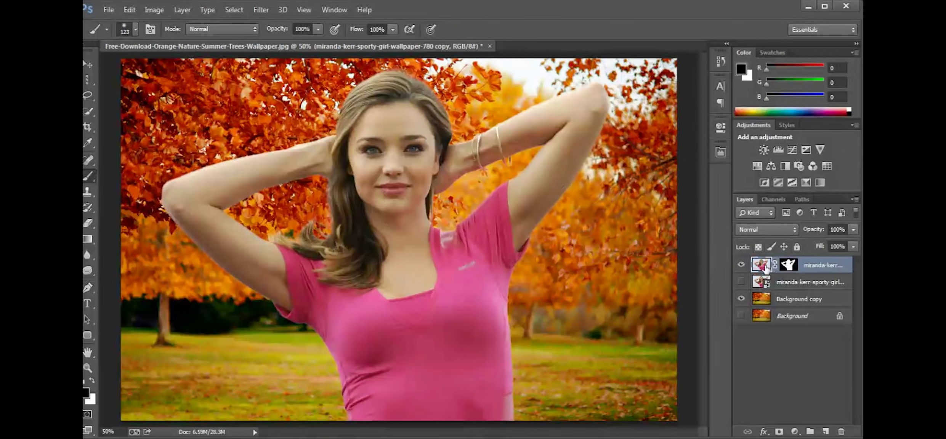
left_click(788, 265)
left_click(745, 266)
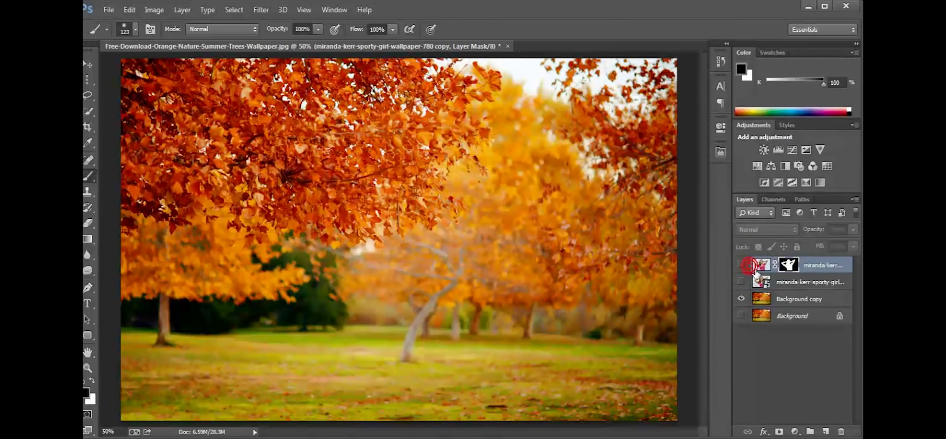
left_click(741, 264)
- Start an Exposure adjustment on the cut-out layer's image, not its mask, and lower the gamma correction to 0.89
left_click(760, 265)
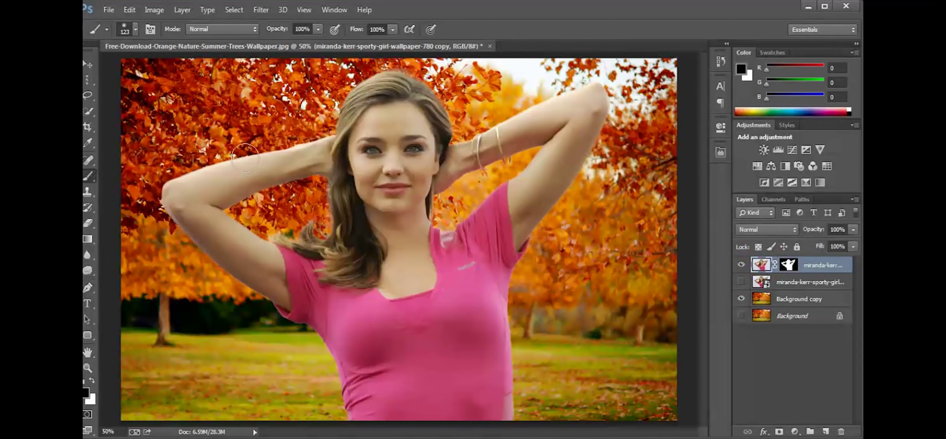
left_click(154, 10)
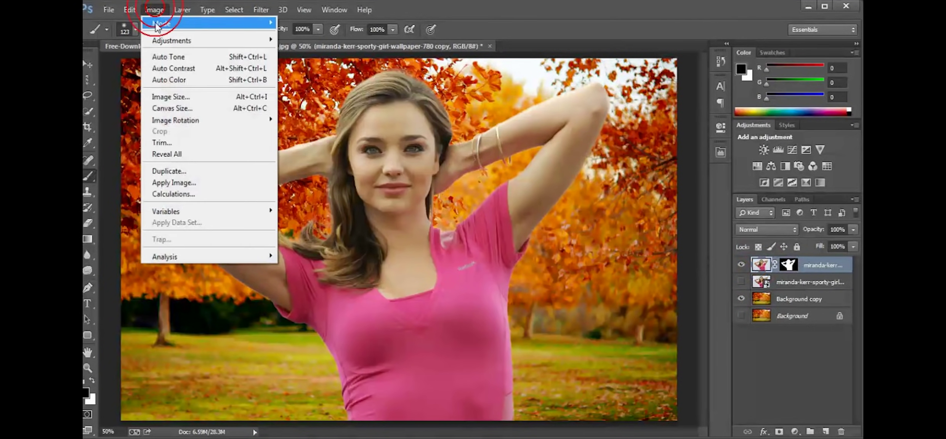
left_click(167, 40)
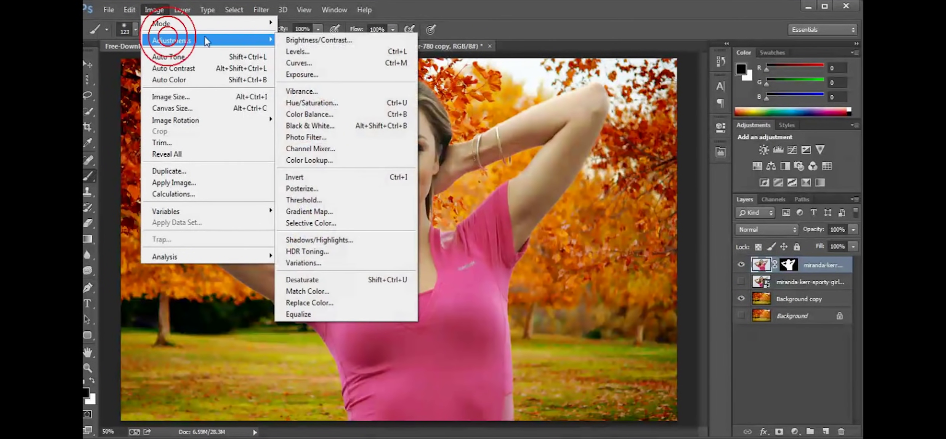
left_click(311, 76)
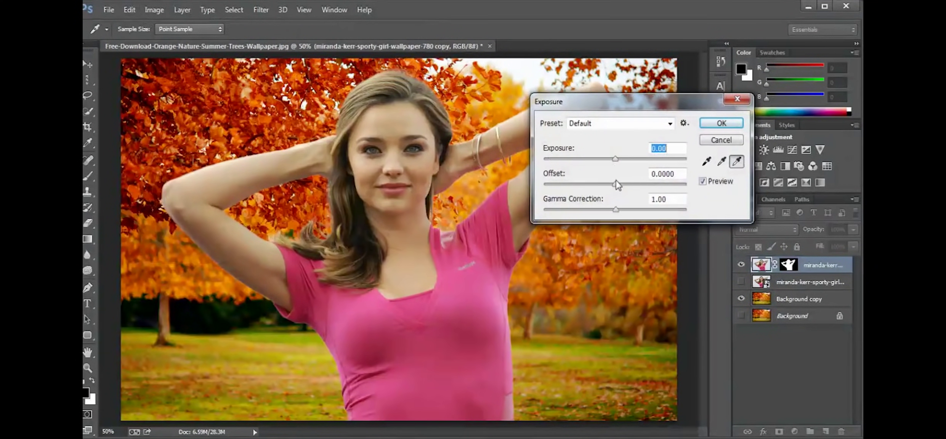
left_click_drag(615, 210, 621, 210)
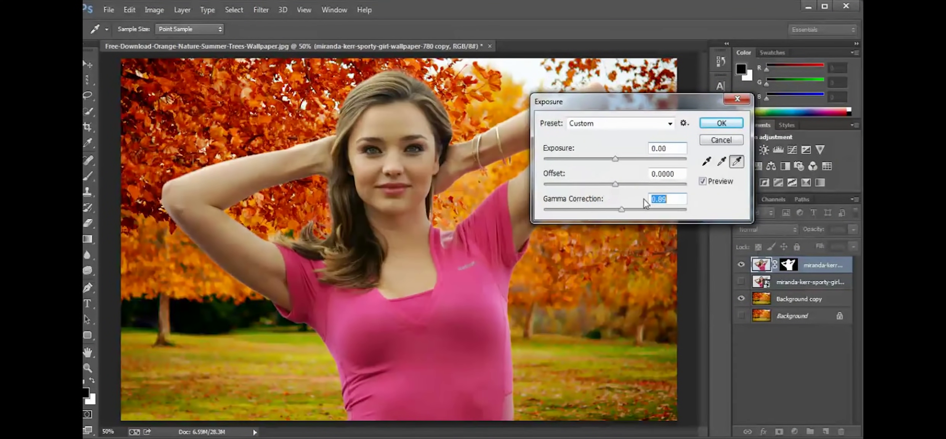
type("01")
left_click(465, 197)
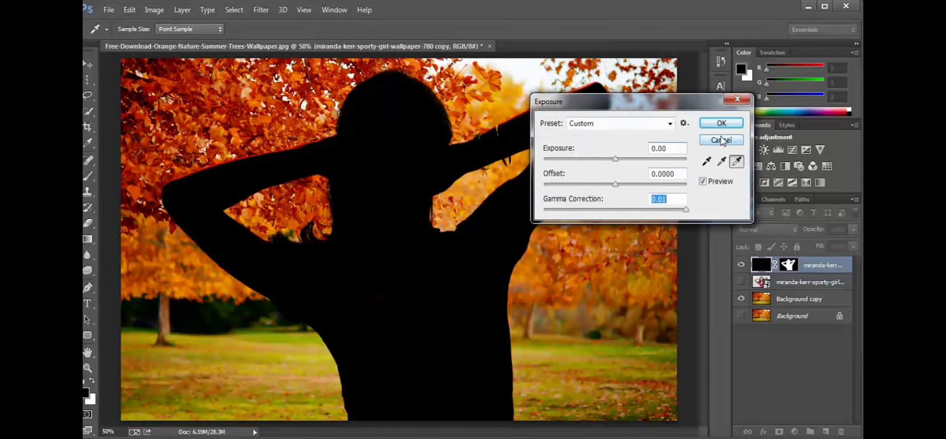
left_click_drag(686, 210, 620, 210)
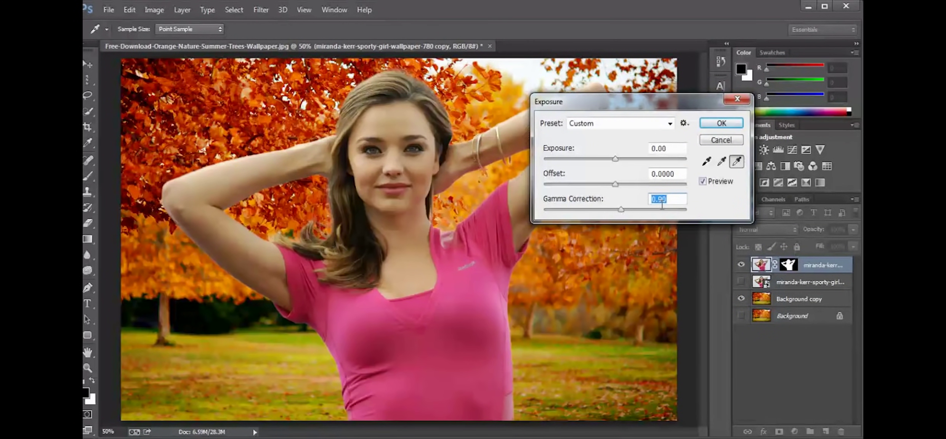
type("0")
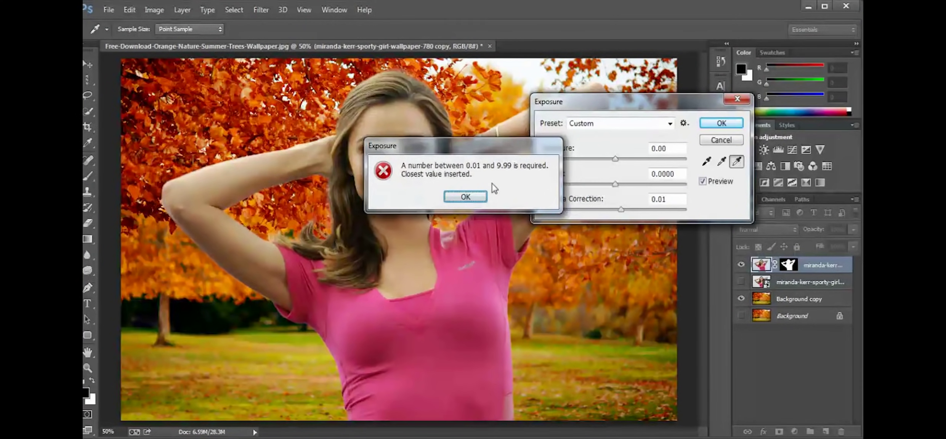
left_click(466, 197)
- Set the gamma correction moderately below 1 to darken the woman slightly, and apply the Exposure adjustment
left_click_drag(687, 217, 619, 218)
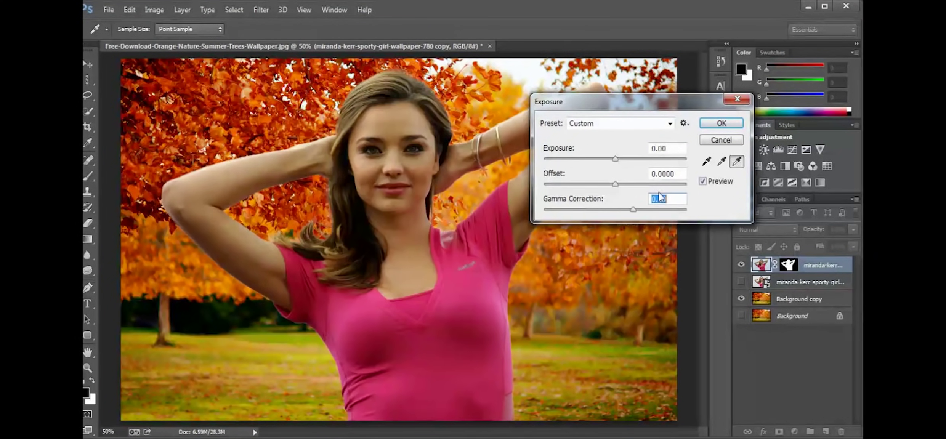
left_click(720, 122)
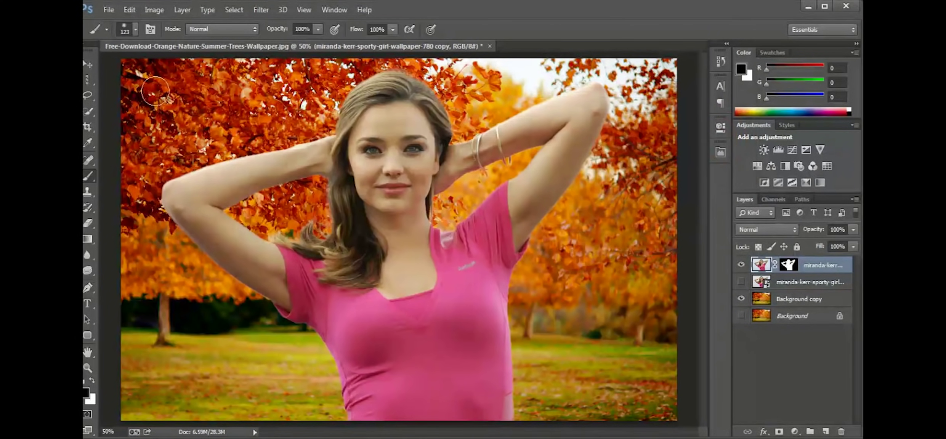
- Try an Exposure offset of -0.0081 on the woman's cut-out layer, return the offset to 0 and close the adjustment
left_click(154, 10)
mouse_move(165, 44)
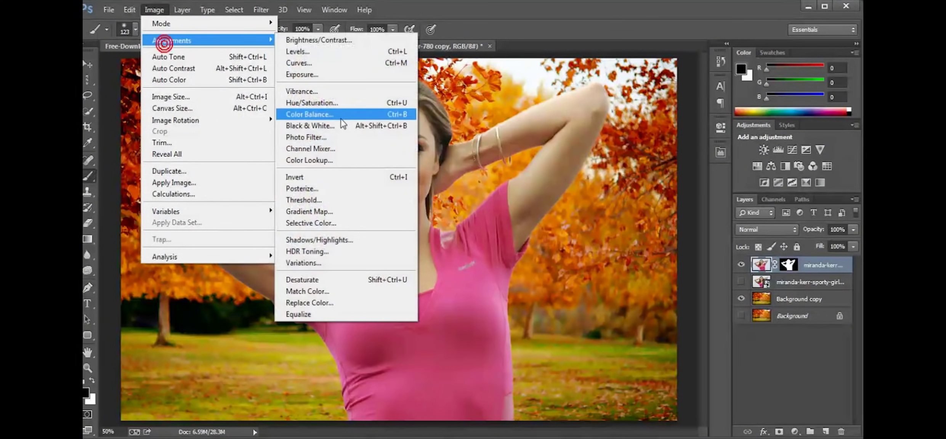
left_click(317, 76)
mouse_move(616, 185)
left_mouse_down()
mouse_move(624, 187)
mouse_move(614, 188)
left_mouse_up()
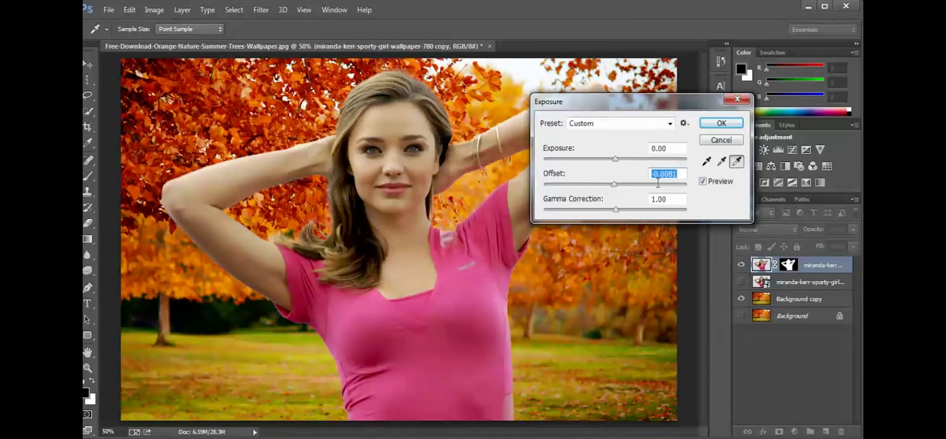
type("0")
key("Return")
key("b")
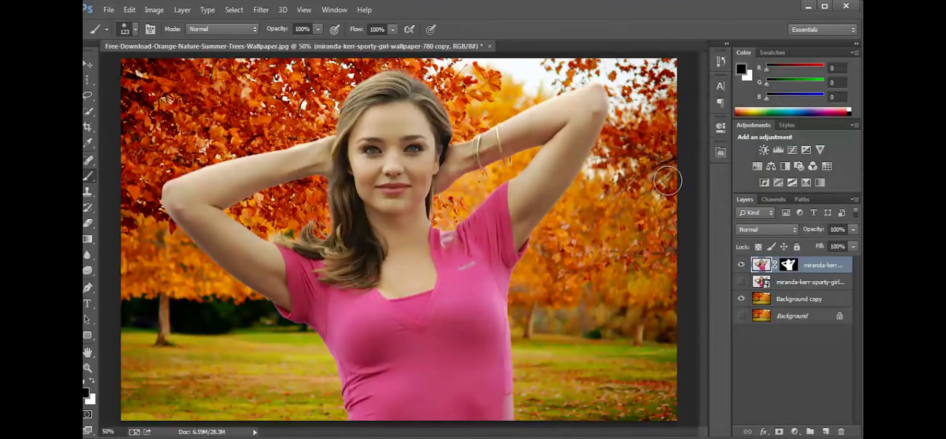
- Apply the automatic colour correction (Auto Color) followed by Auto Tone to the woman's cut-out layer
left_click(159, 9)
mouse_move(163, 40)
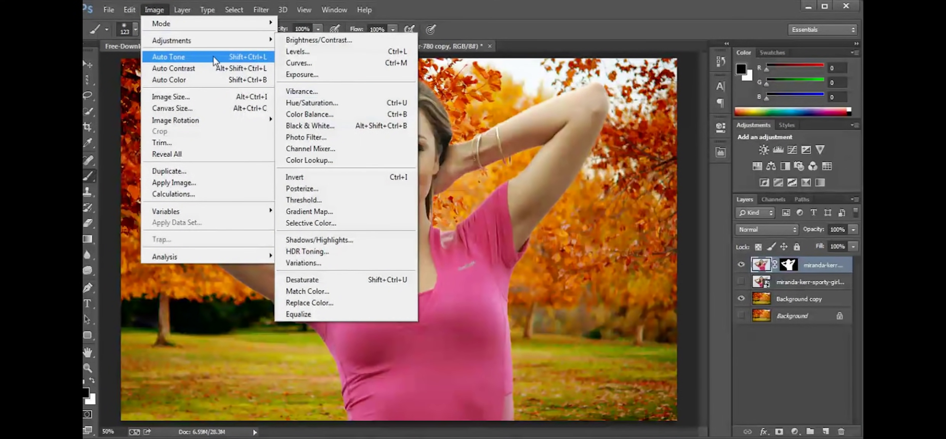
left_click(184, 81)
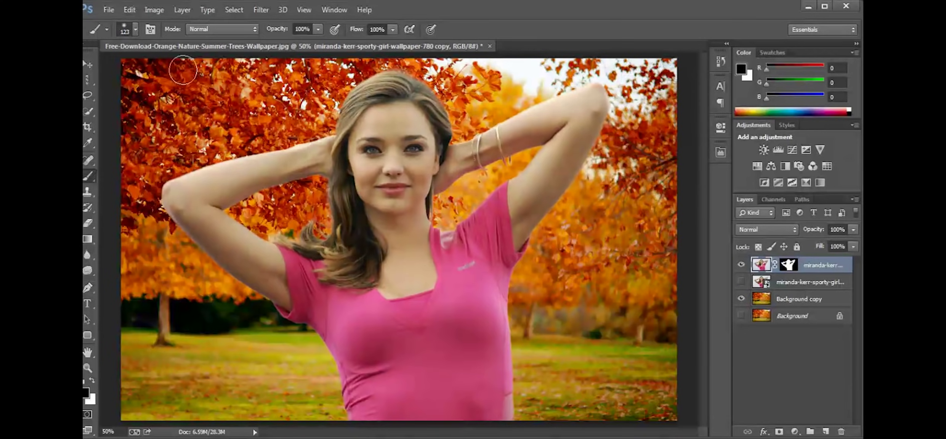
left_click(231, 10)
mouse_move(154, 10)
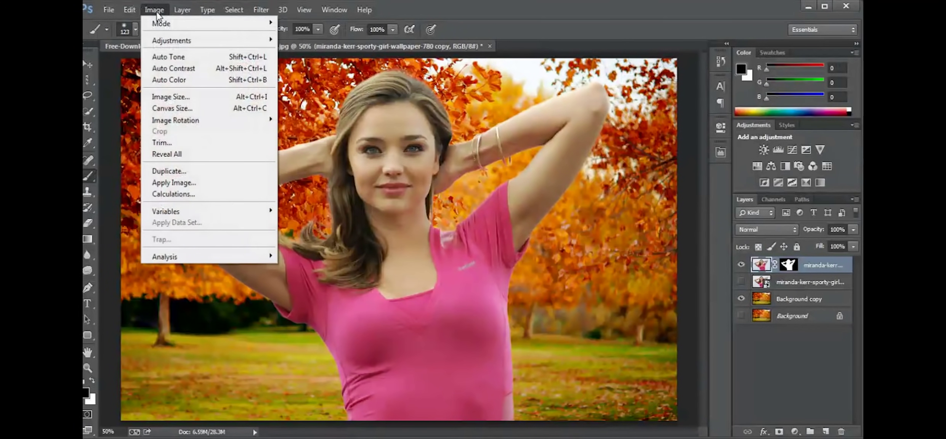
left_click(172, 57)
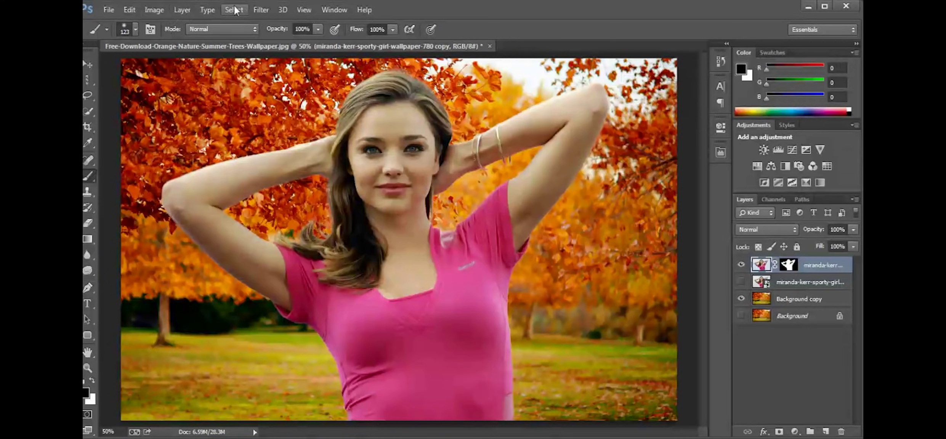
- Apply Auto Contrast to the woman's cut-out layer and check the whole composite against the autumn trees
left_click(155, 15)
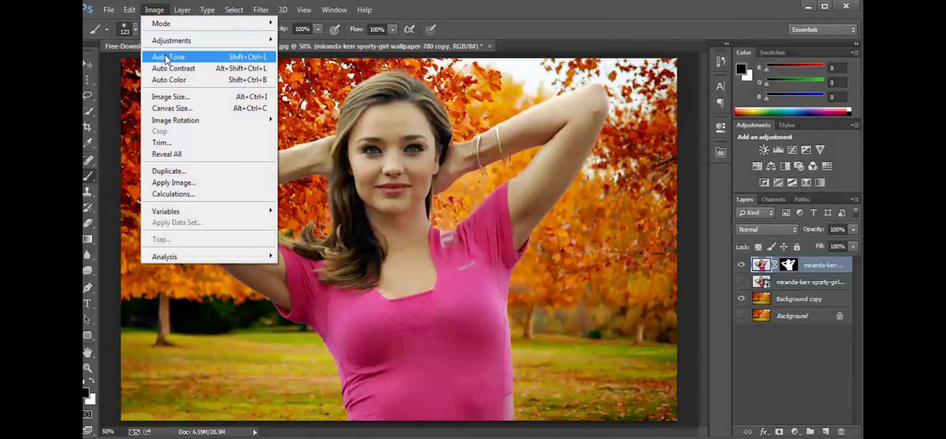
left_click(166, 68)
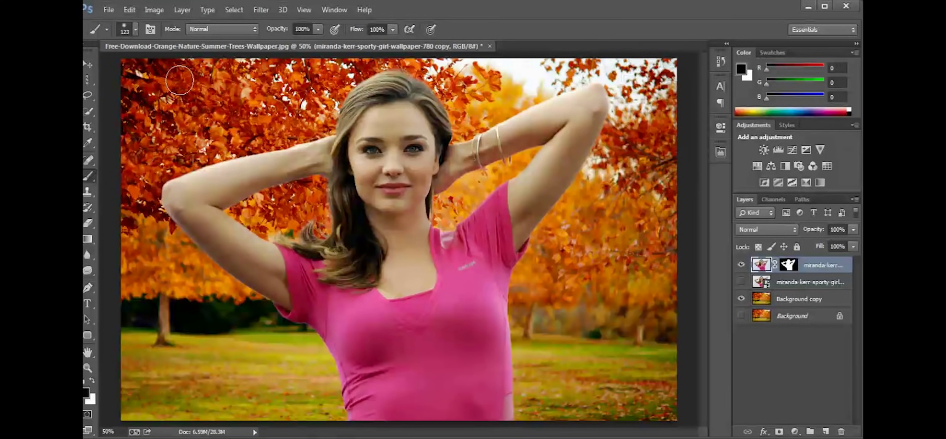
scroll(179, 80, "down", 2)
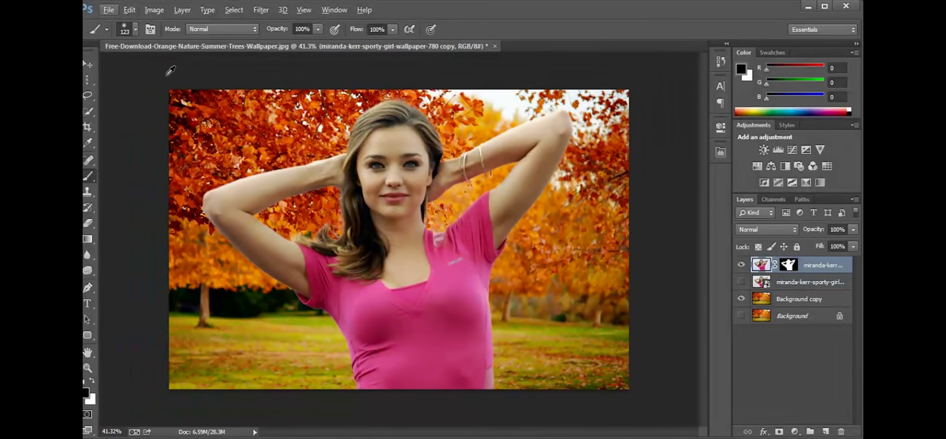